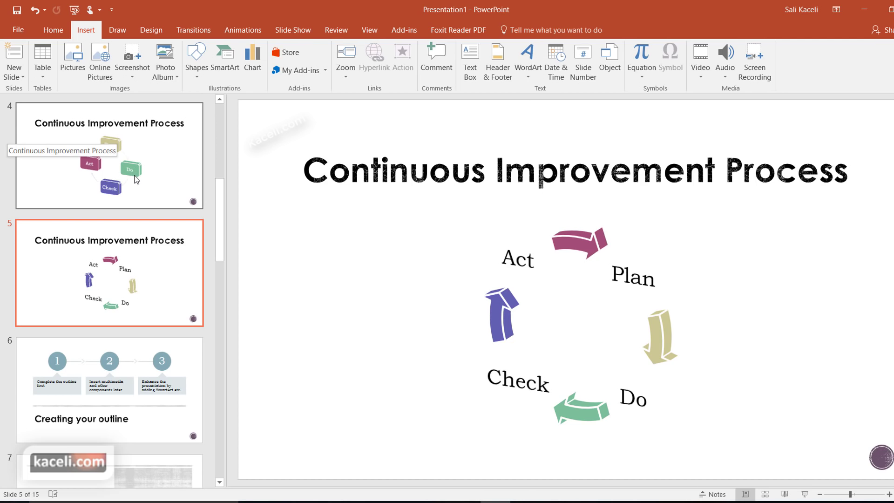
- Add a blank Title and Content slide after slide 5, Continuous Improvement Process
left_click(18, 56)
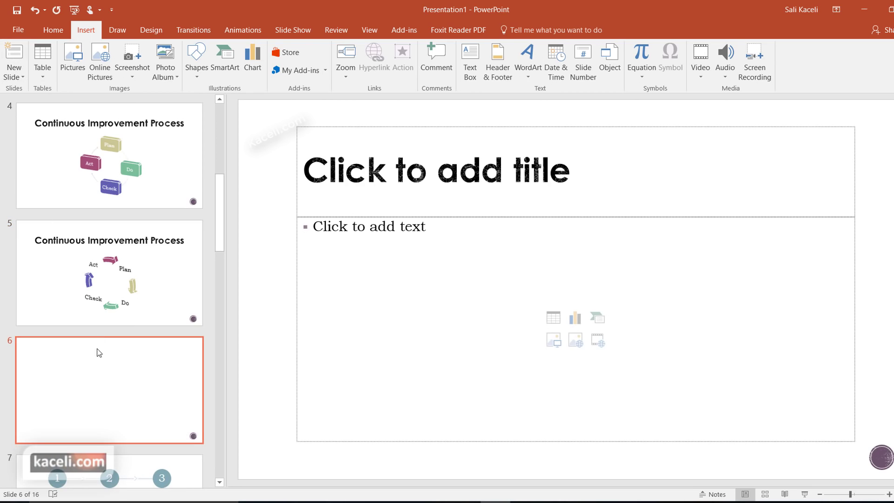
- Title slide 6 'Using Charts in PowerPoint 2016', then browse the thumbnails and return to it
left_click(432, 170)
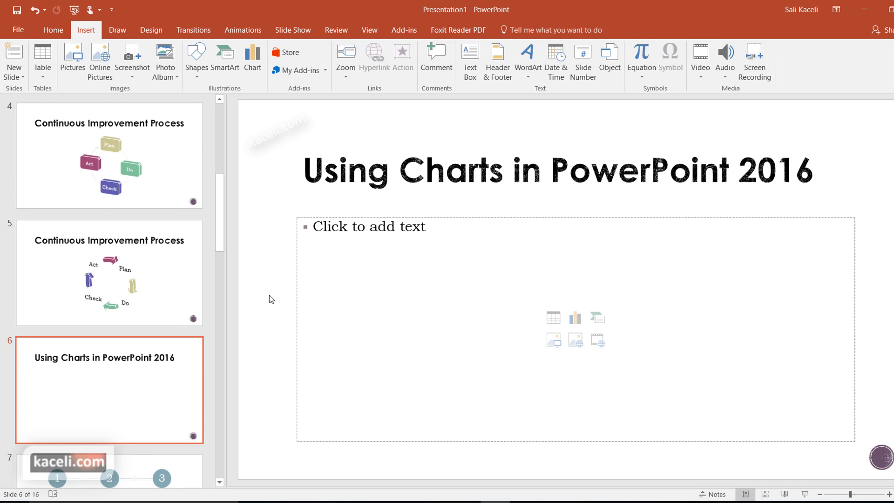
scroll(277, 298, "up", 4)
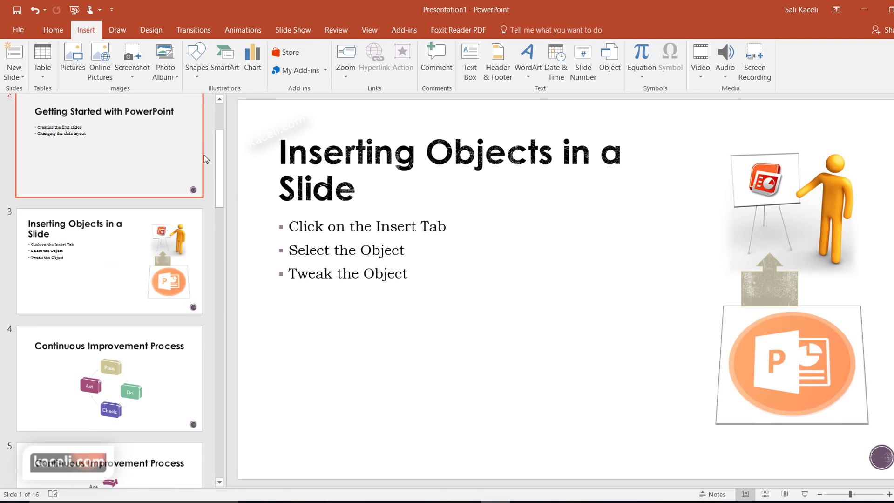
left_click(124, 373)
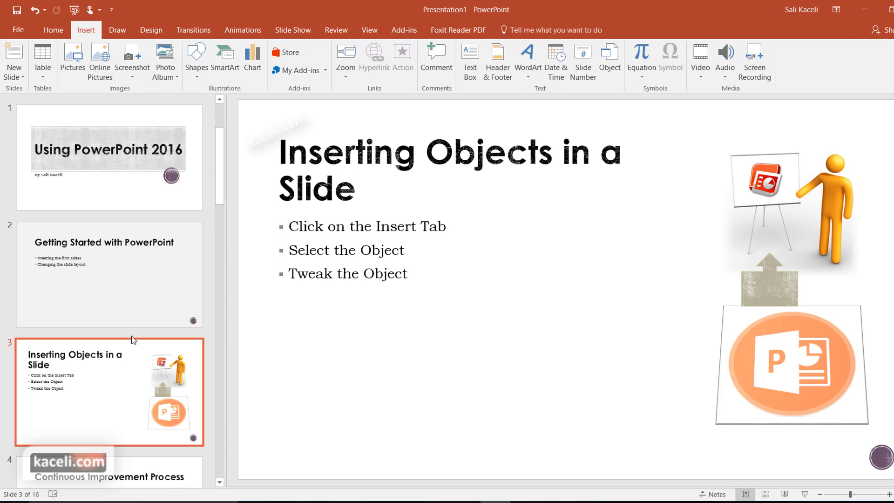
scroll(127, 343, "down", 6)
scroll(98, 385, "down", 3)
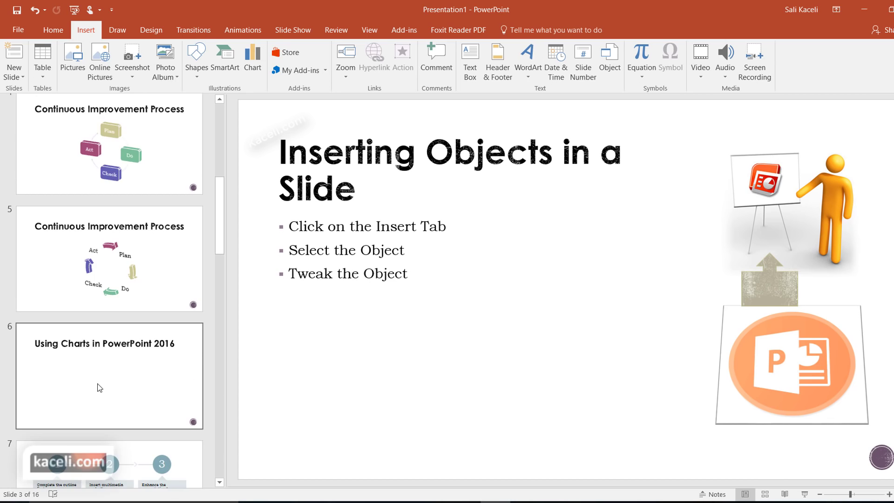
left_click(93, 326)
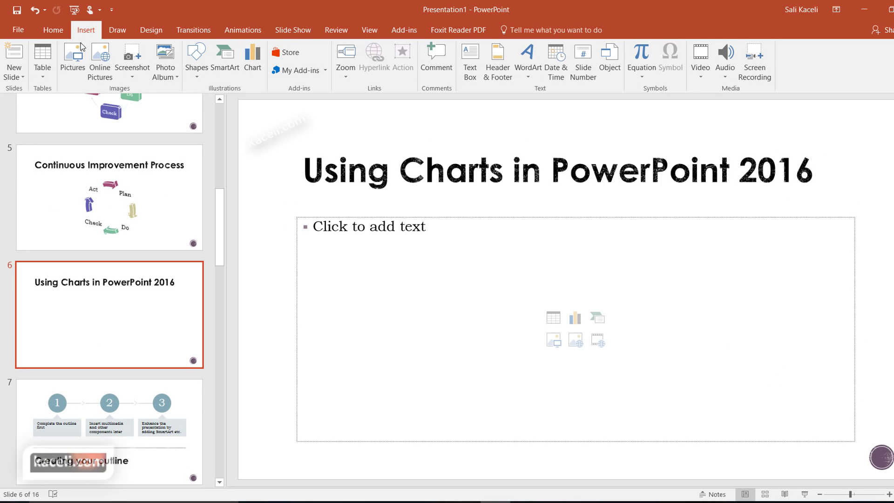
- Insert a Clustered Column chart on slide 6 and enlarge its data sheet window
left_click(253, 62)
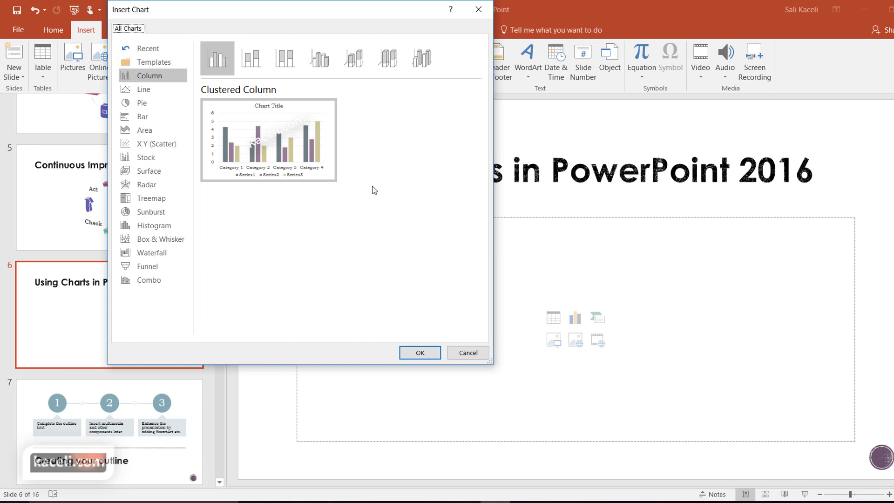
left_click(419, 352)
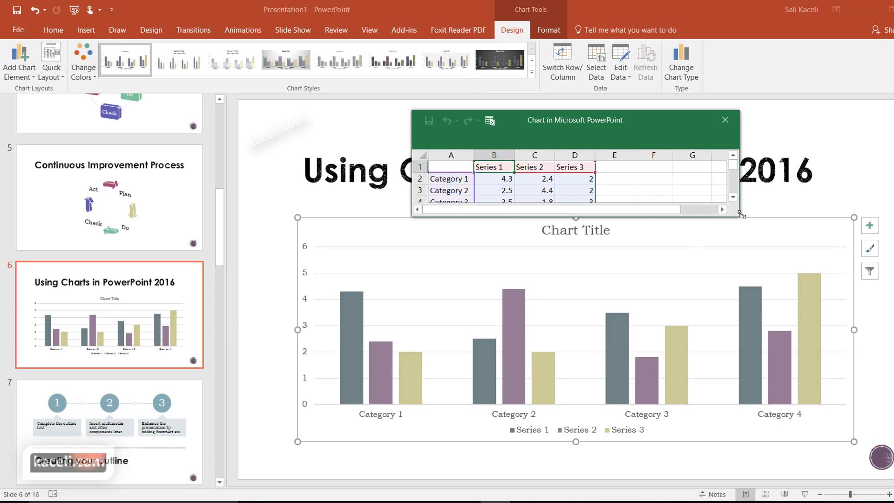
left_click_drag(741, 215, 758, 281)
- Relabel the data sheet with categories Quarter 1–4 and series Tablets, Desktops, Mobile Phones
left_click(453, 180)
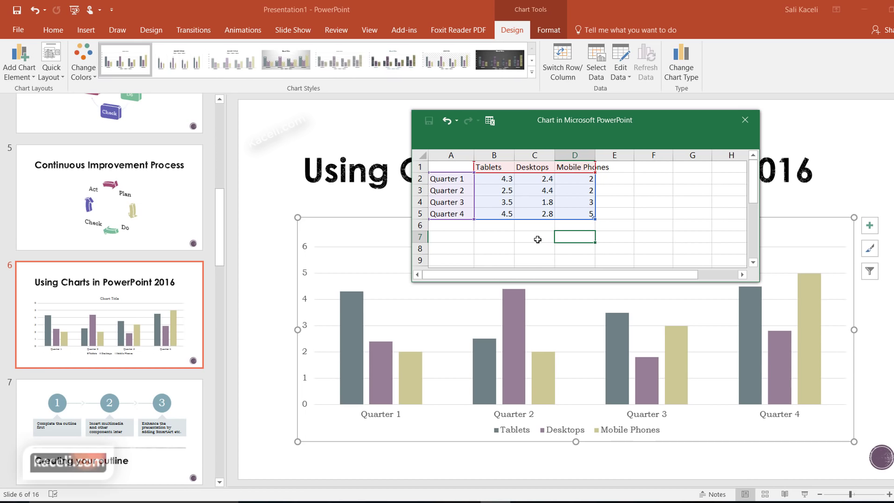
left_click(449, 180)
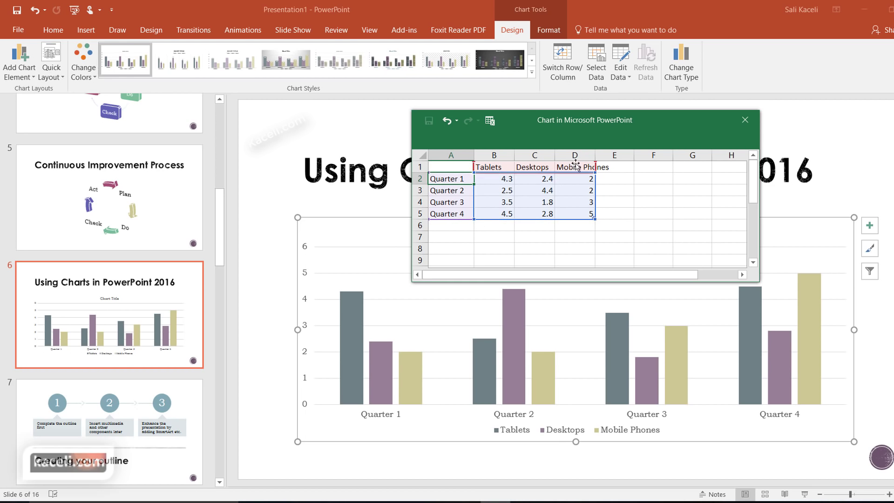
left_click(557, 201)
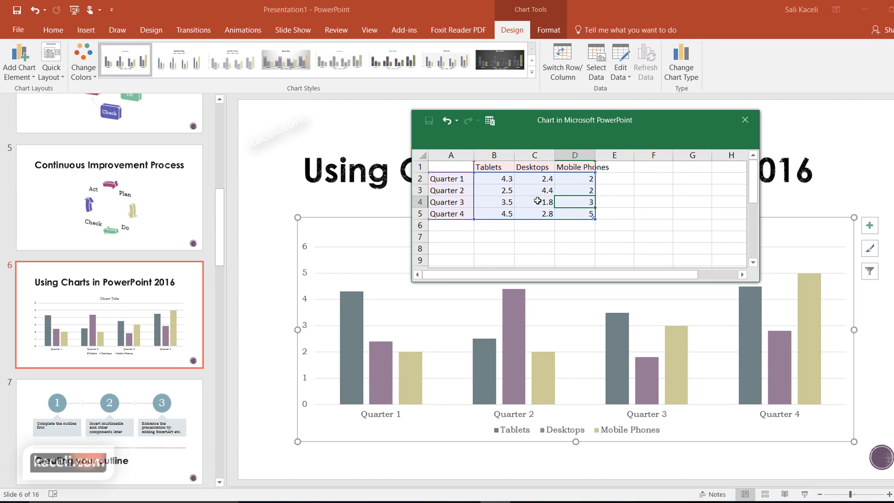
left_click(496, 182)
- Change the Quarter 2 Tablets value to 4.5
left_click(500, 191)
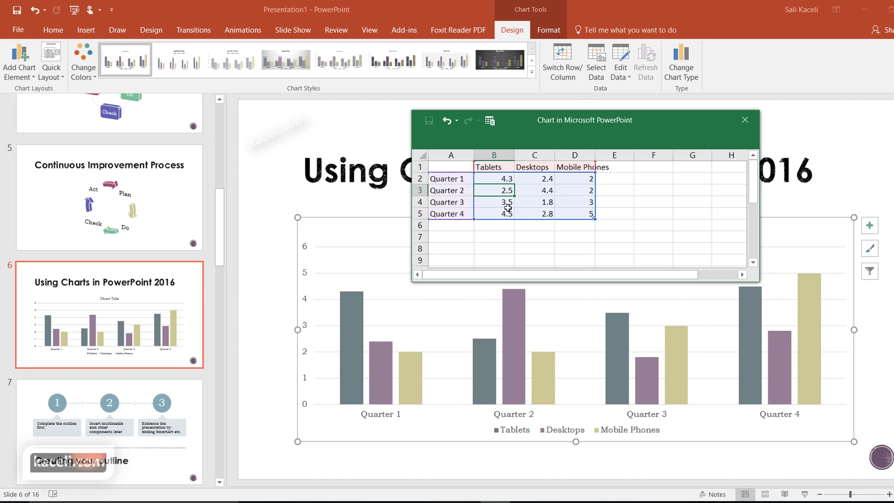
type("45")
key("BackSpace")
type(".5")
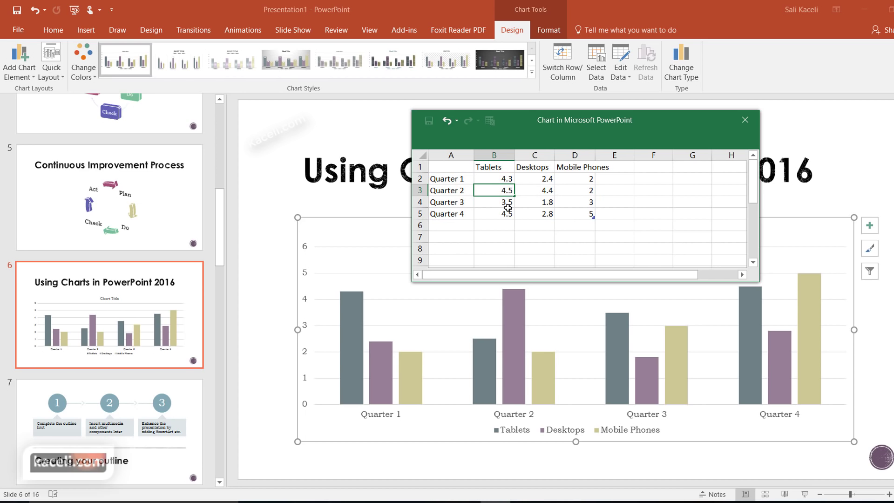
key("Return")
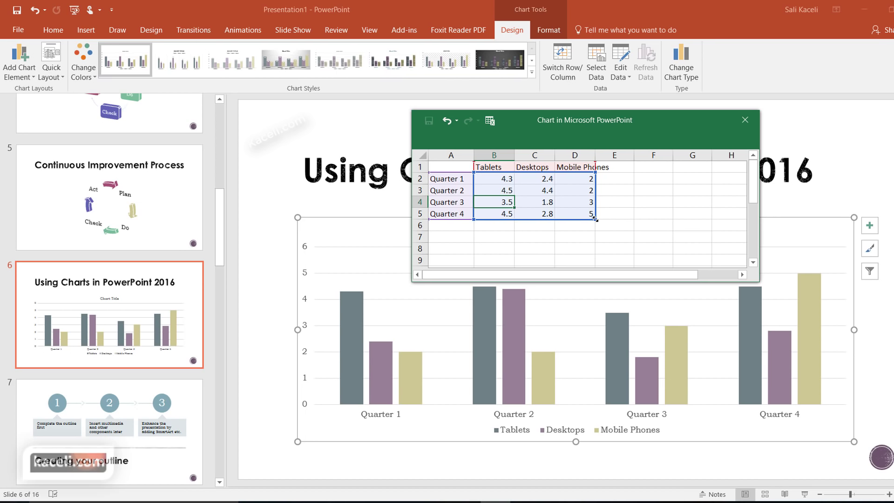
- Limit the chart data range to Tablets and Desktops and move the title slightly up and left
left_click_drag(595, 218, 518, 220)
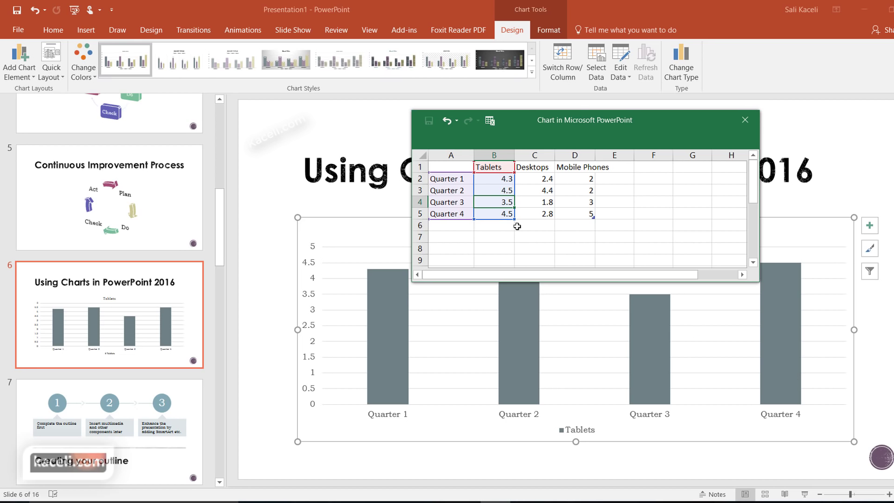
left_click_drag(513, 218, 548, 215)
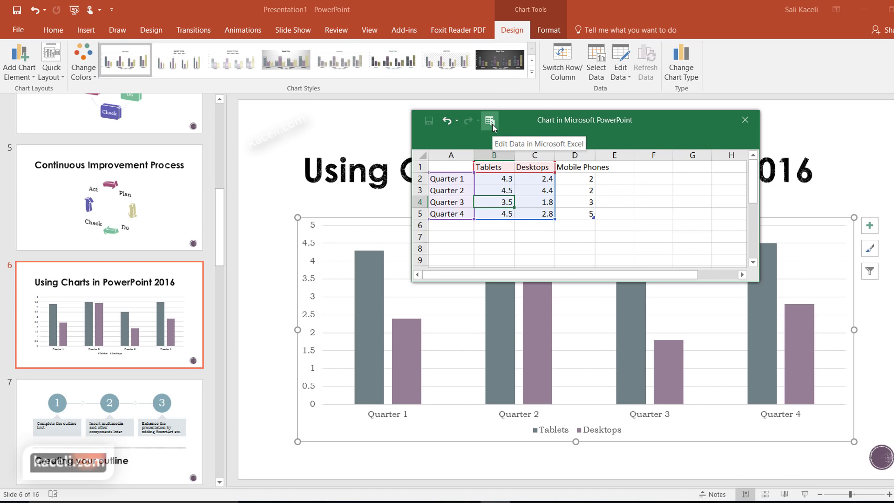
left_click(829, 154)
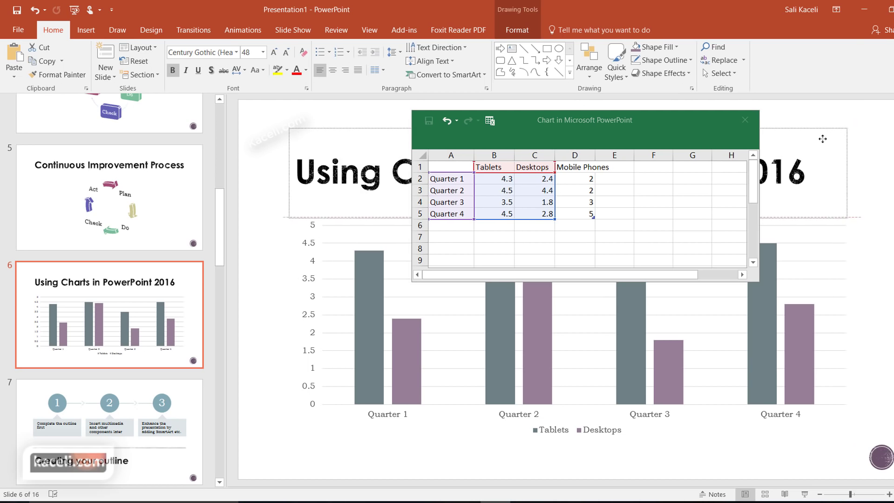
left_click_drag(871, 152, 861, 134)
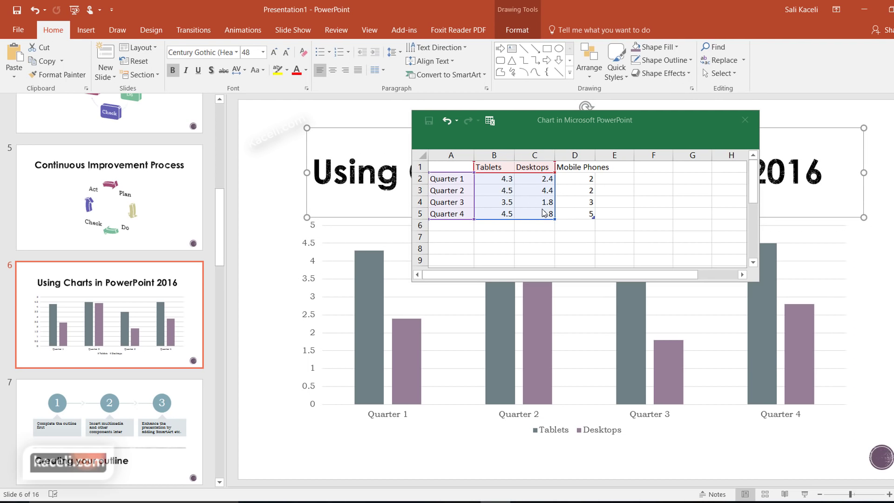
- Close the chart data sheet and select the Desktops series on the slide
left_click(651, 202)
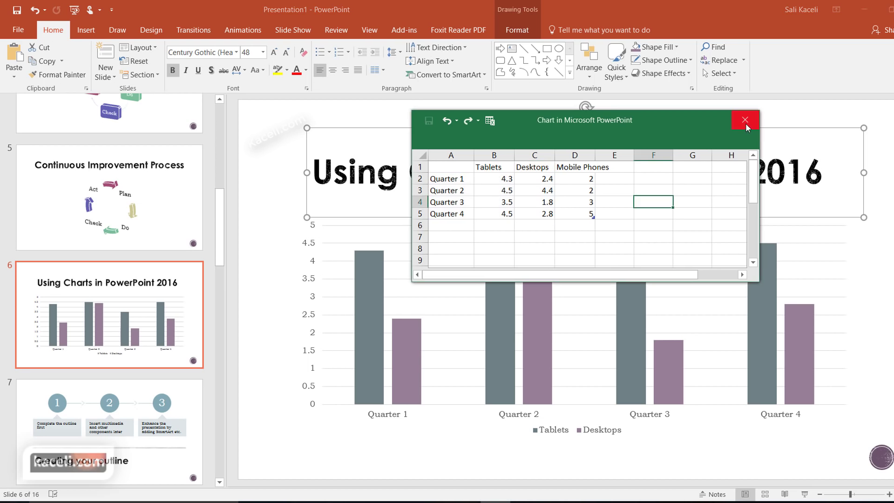
left_click(744, 120)
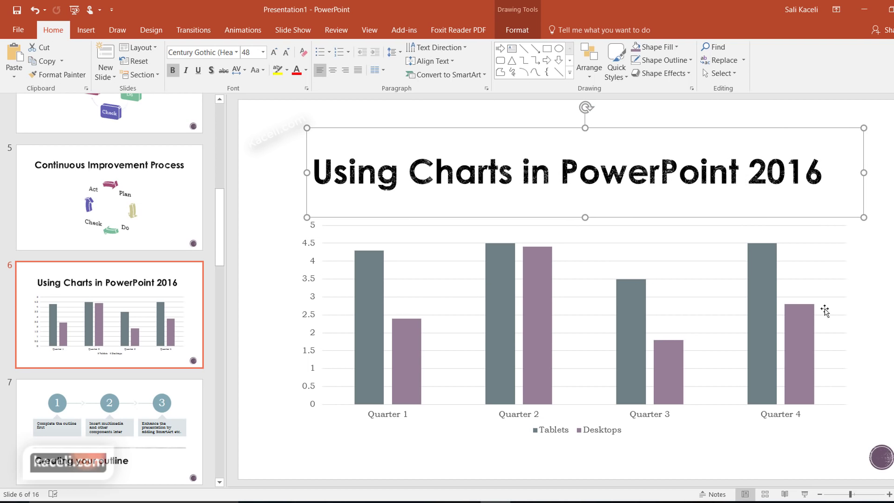
left_click(417, 384)
left_click(423, 383)
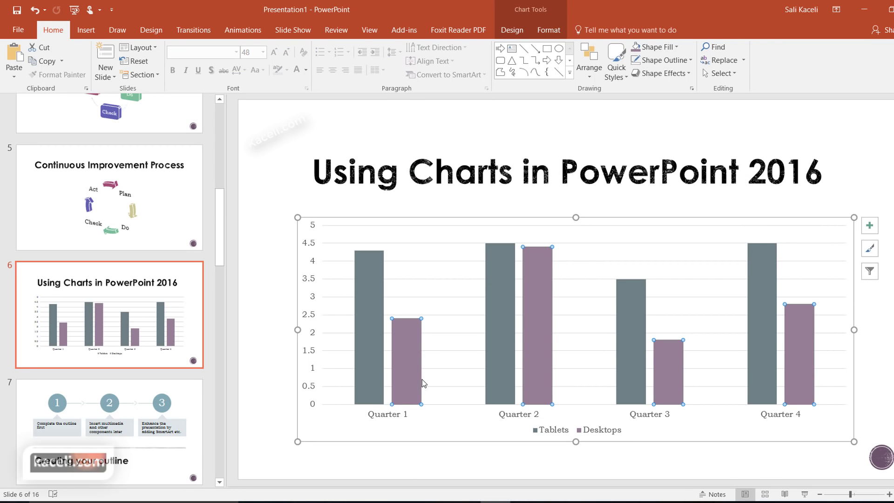
- Look over the Chart Tools Format options and return to the Design options
left_click(511, 33)
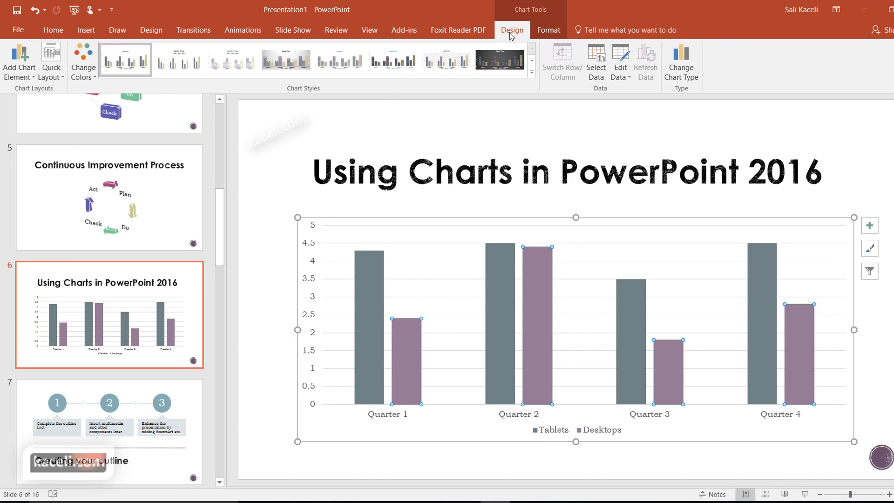
left_click(546, 32)
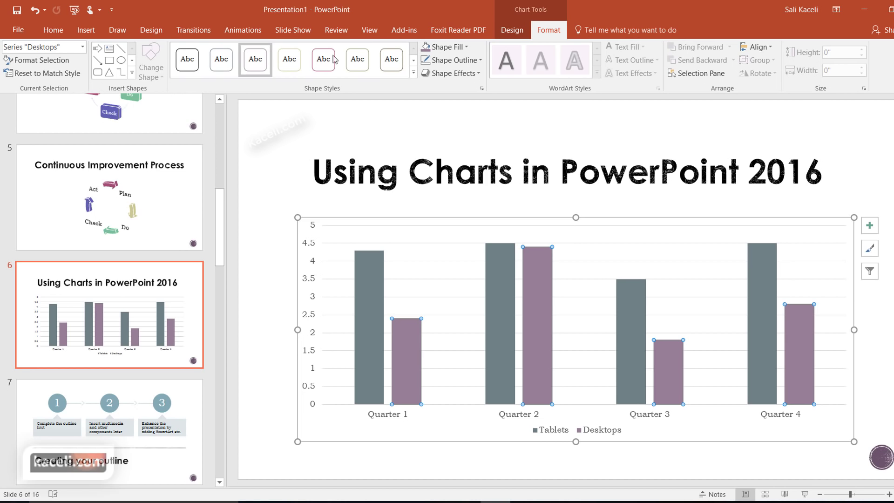
left_click(520, 32)
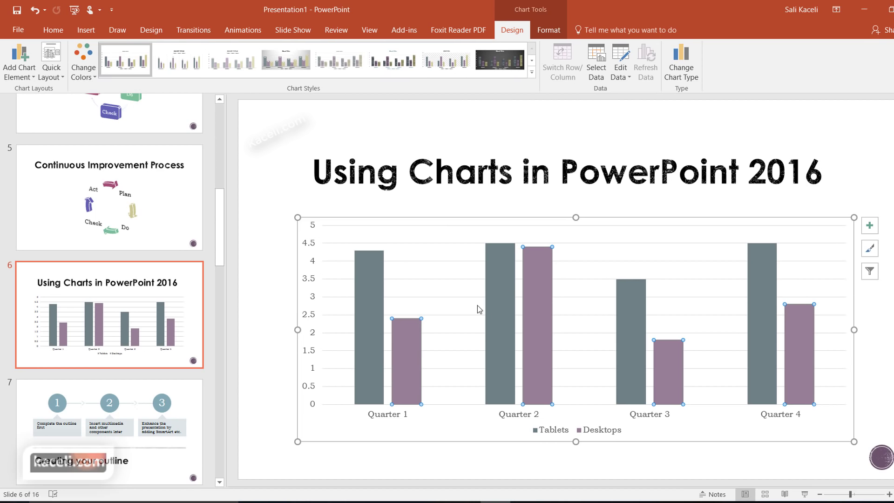
- Apply Quick Layout 1 with a 'Chart Title' heading and legend on the right
left_click(60, 77)
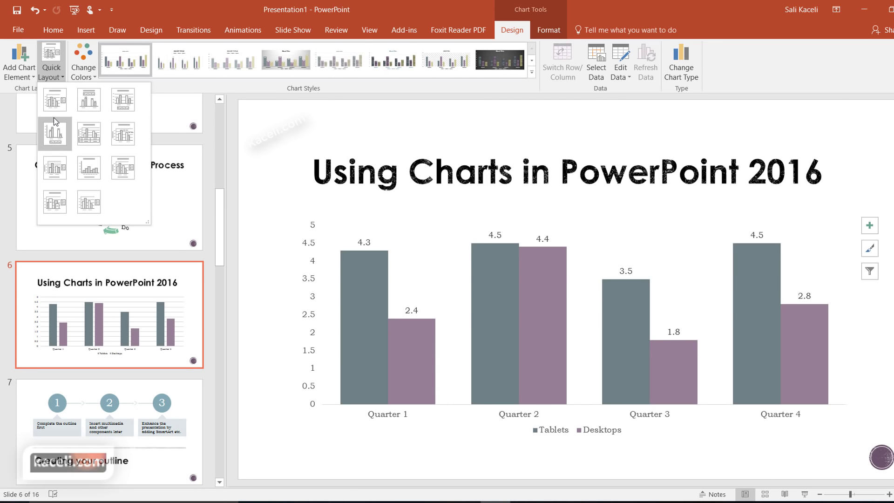
left_click(60, 104)
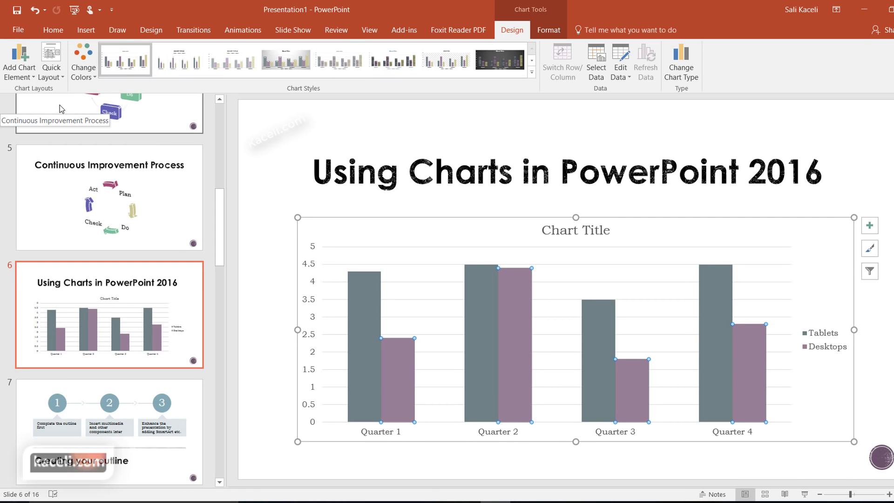
left_click(84, 77)
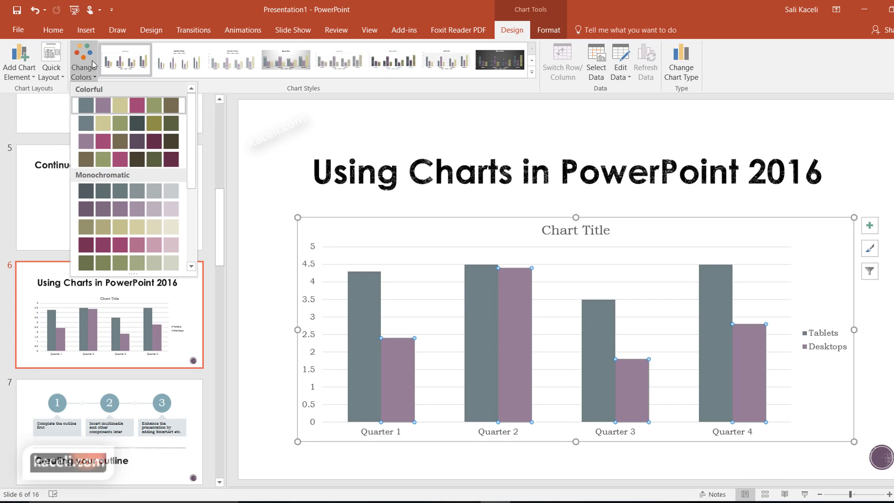
- Apply the grey gradient chart style with white value labels and bottom legend, then select Desktops bars
left_click(179, 63)
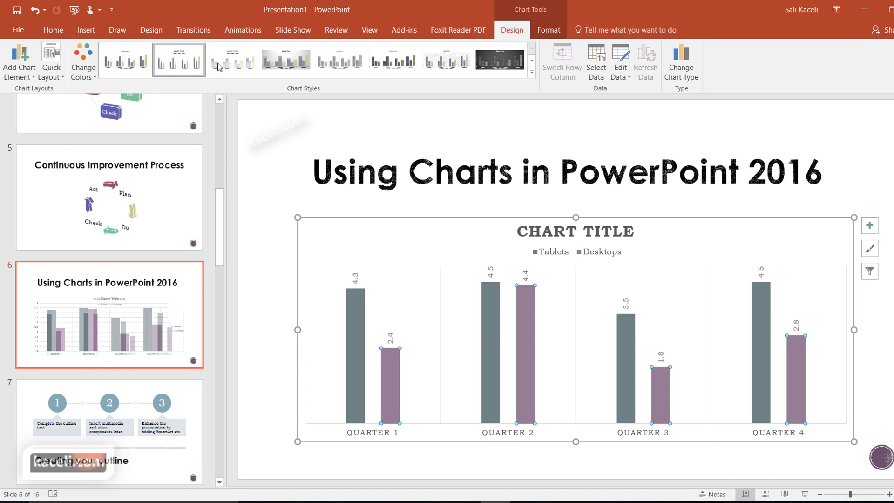
left_click(233, 64)
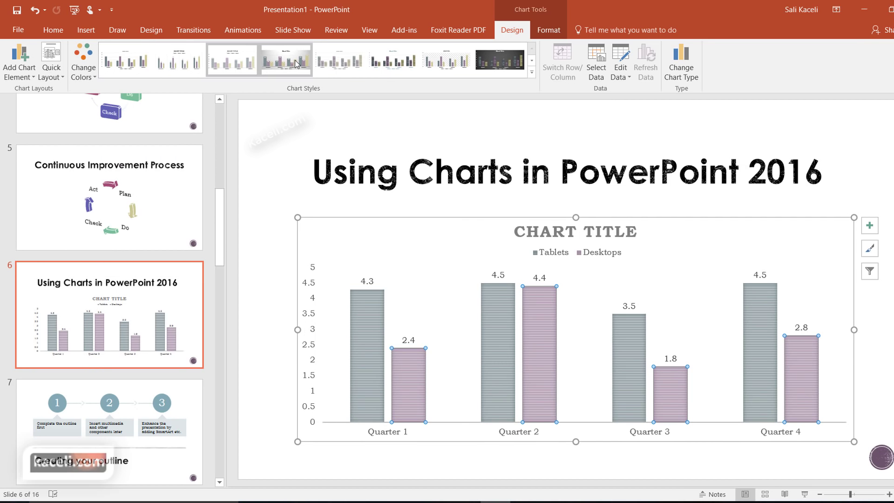
left_click(297, 64)
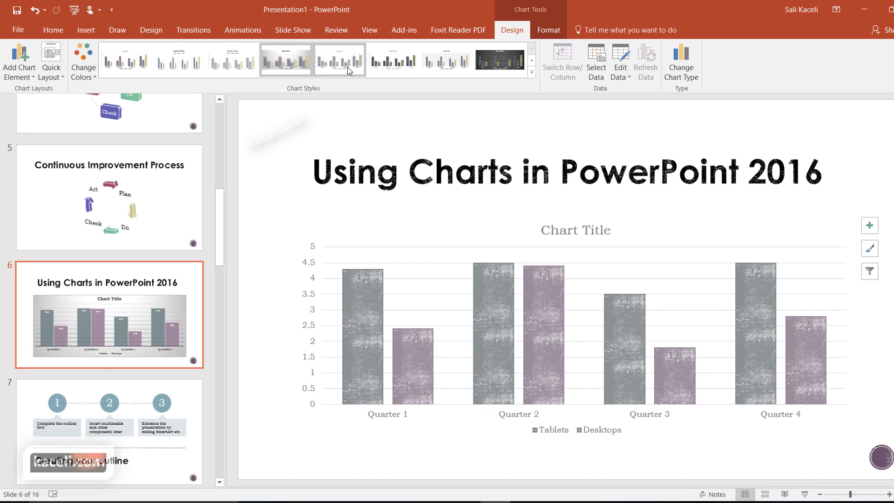
left_click(240, 66)
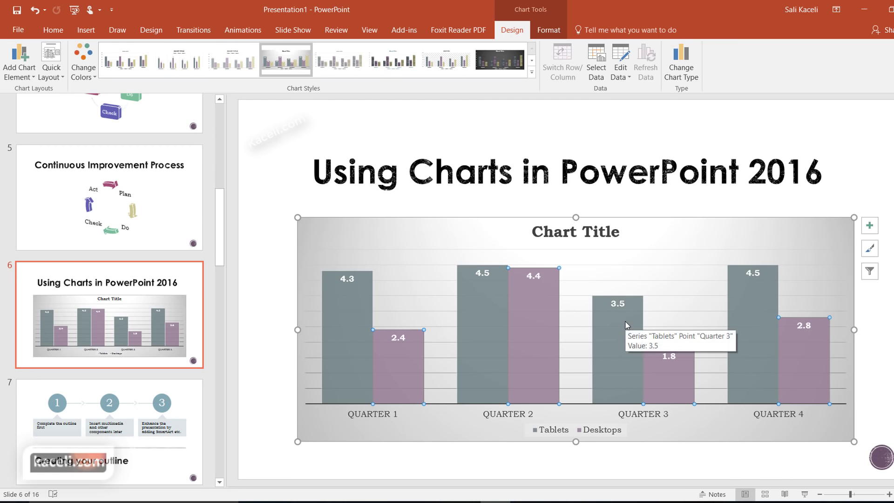
left_click(624, 322)
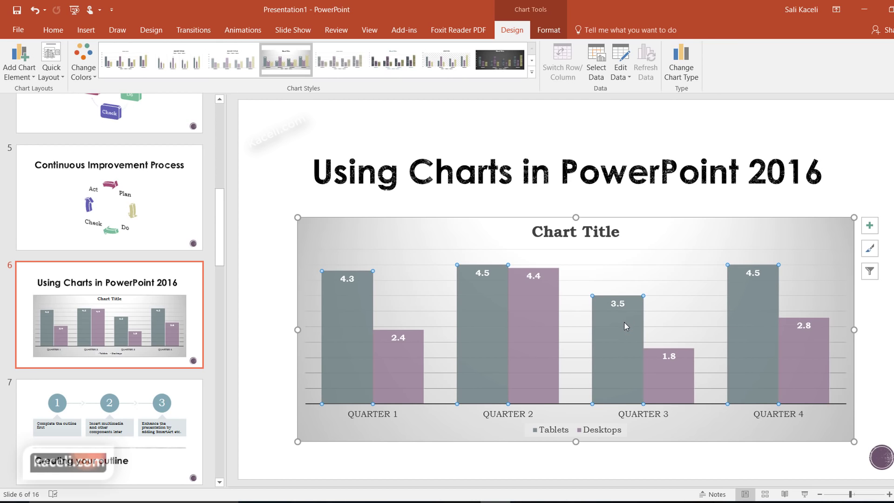
left_click(544, 326)
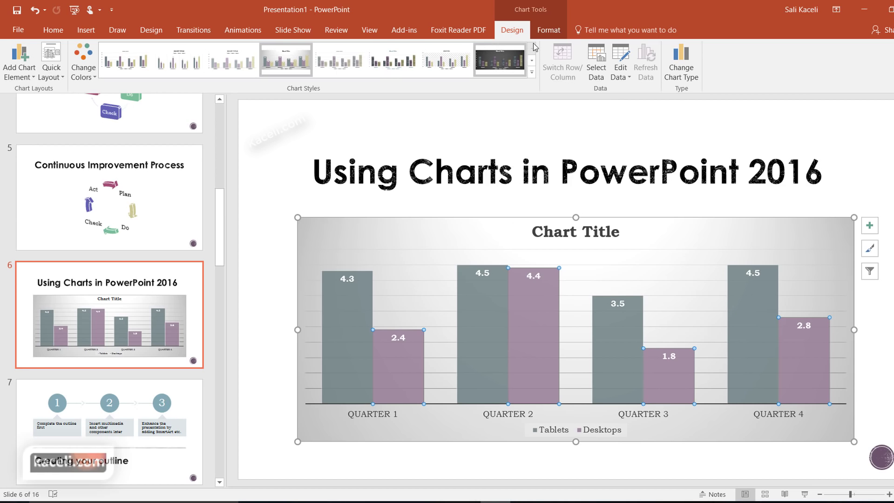
- Fill the Desktops bars with the yellow/gold standard colour using Shape Fill
left_click(546, 35)
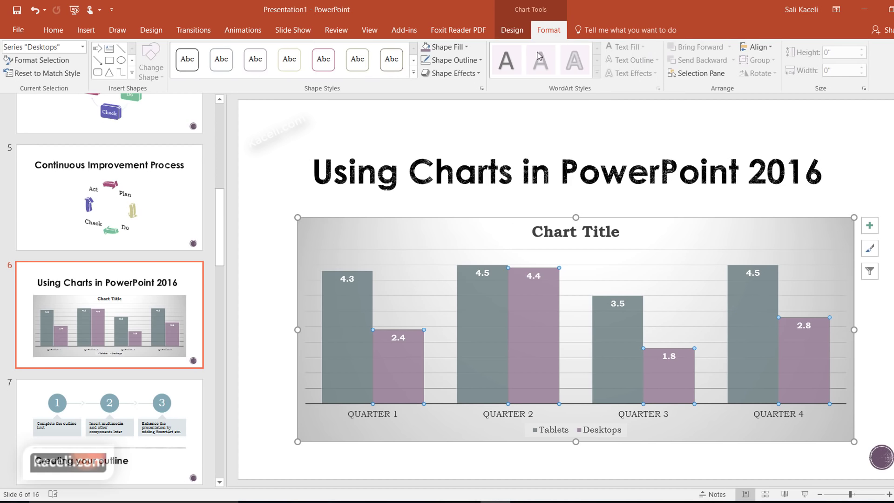
left_click(463, 49)
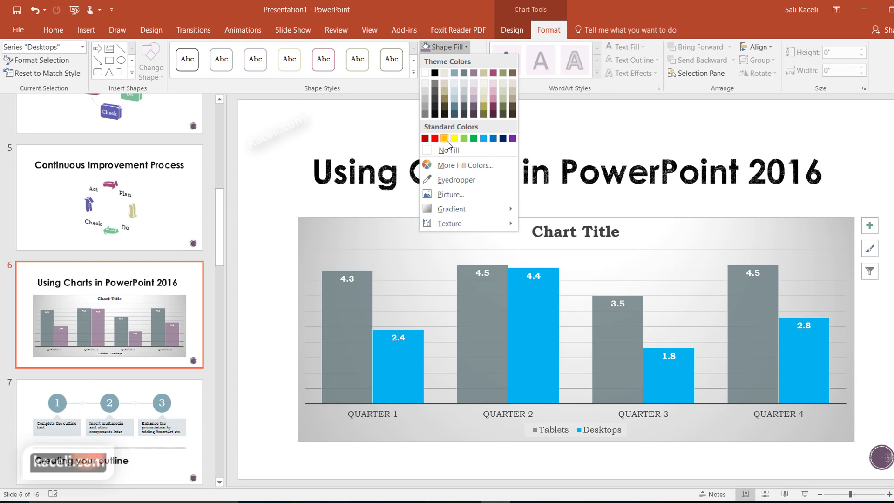
left_click(446, 141)
left_click(512, 29)
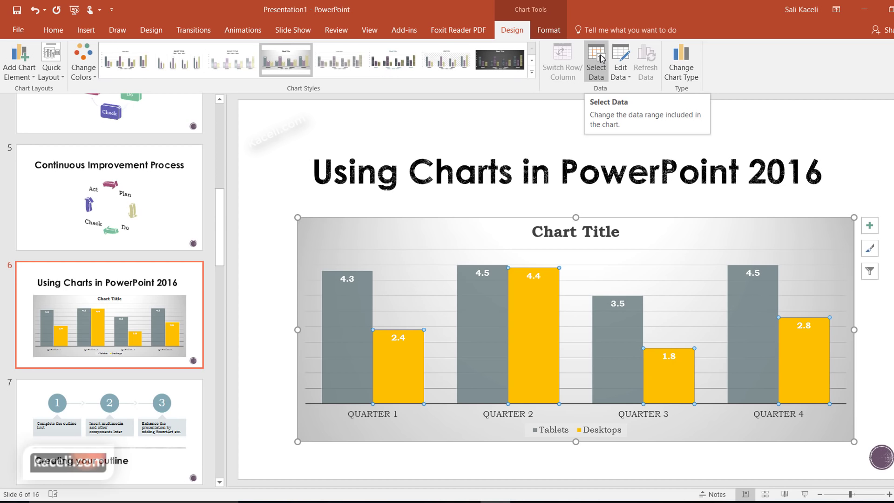
left_click(604, 59)
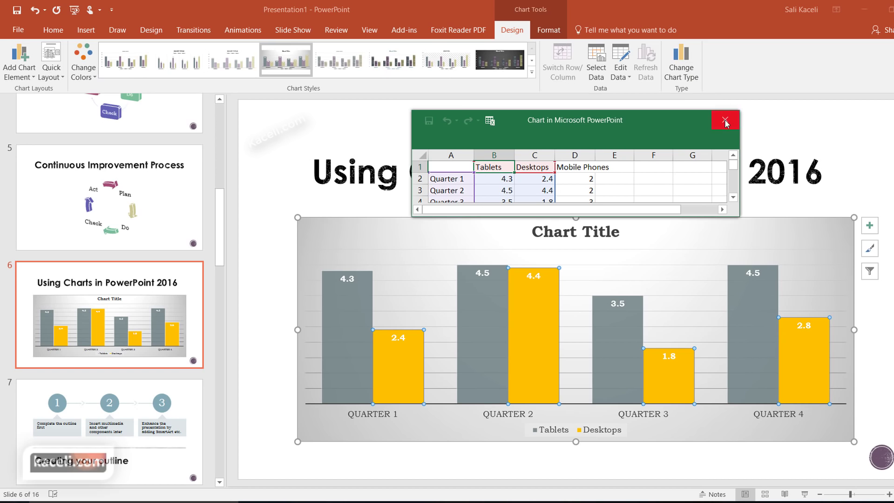
left_click(727, 115)
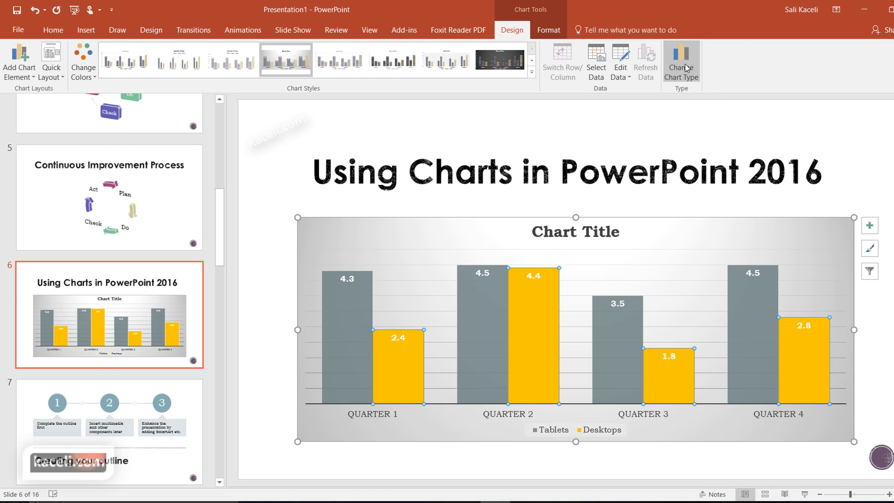
left_click(683, 65)
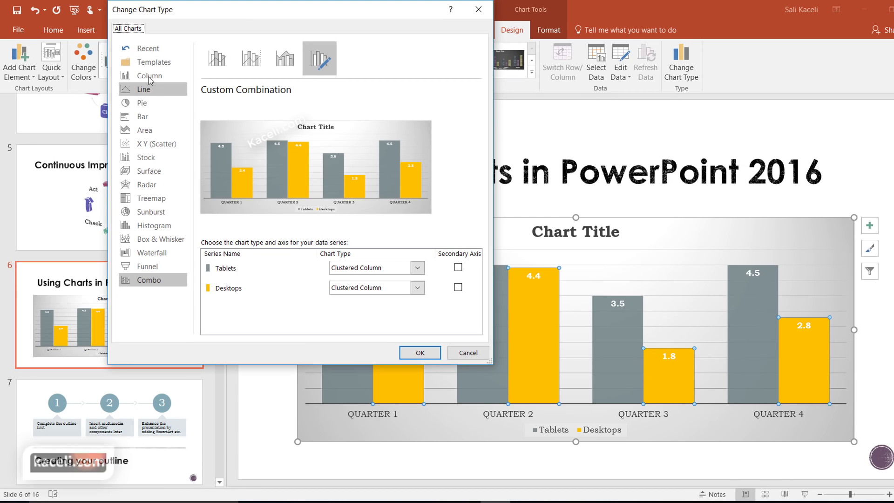
left_click(435, 352)
left_click(287, 180)
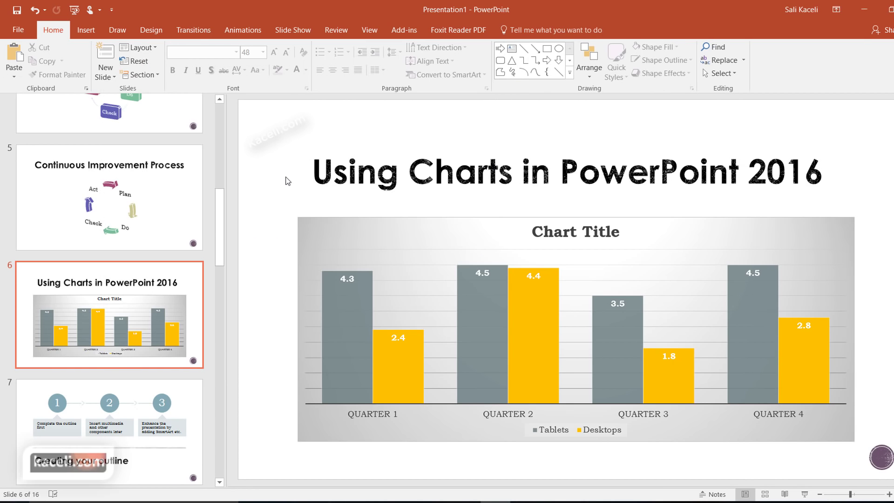